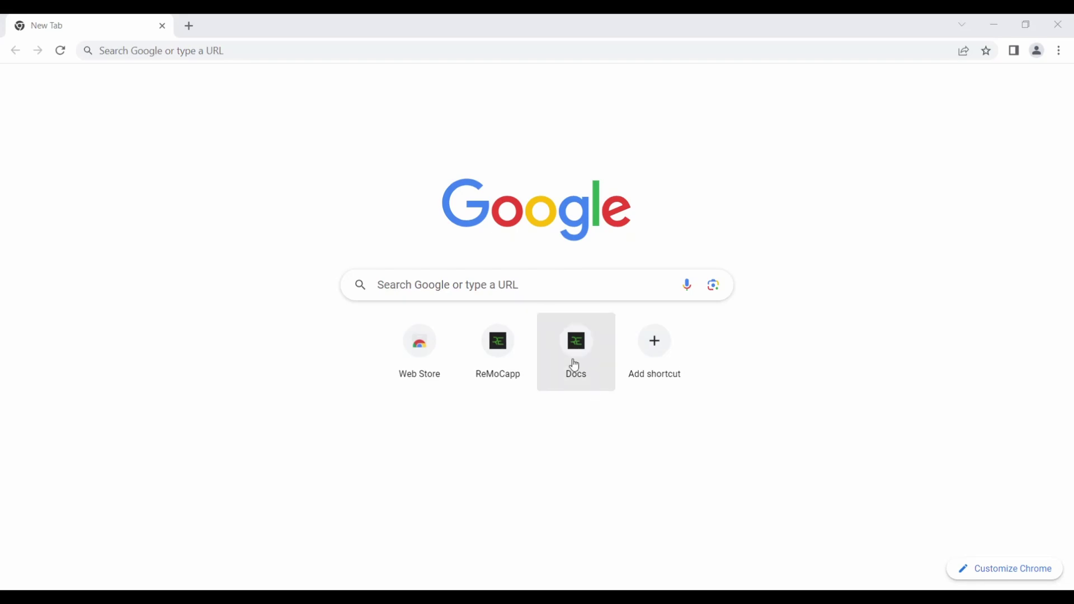
Open the ReMoCapp documentation at docs.remocapp.com from the Docs shortcut on Chrome's New Tab page.
click(587, 367)
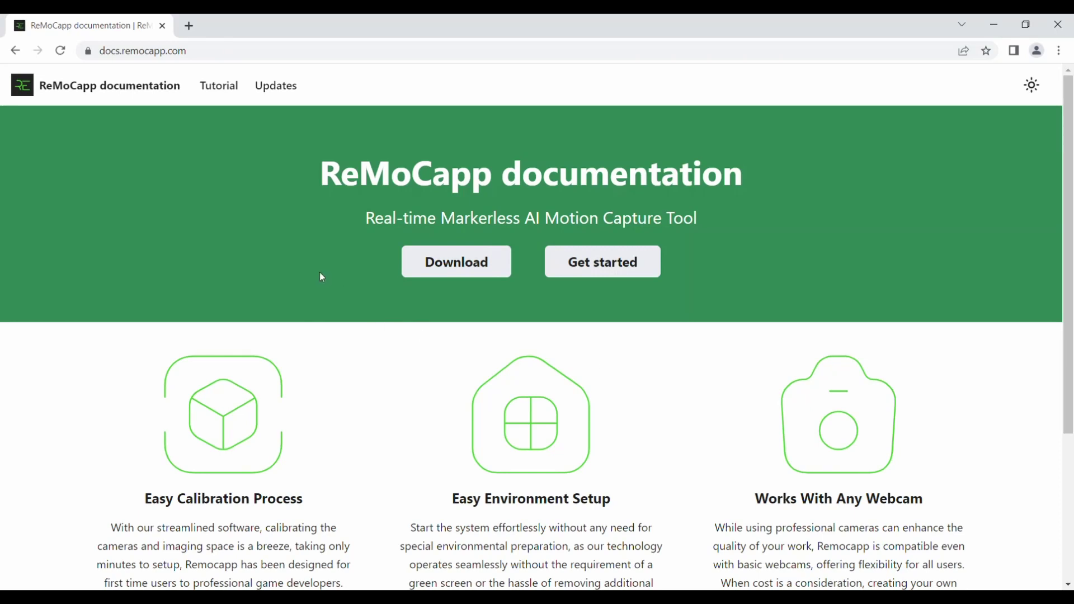
From the Beta v0.4 update post, download ReMoCappUE5.0.Plugin1.0.zip, the Unreal Engine 5.0 plugin.
click(277, 100)
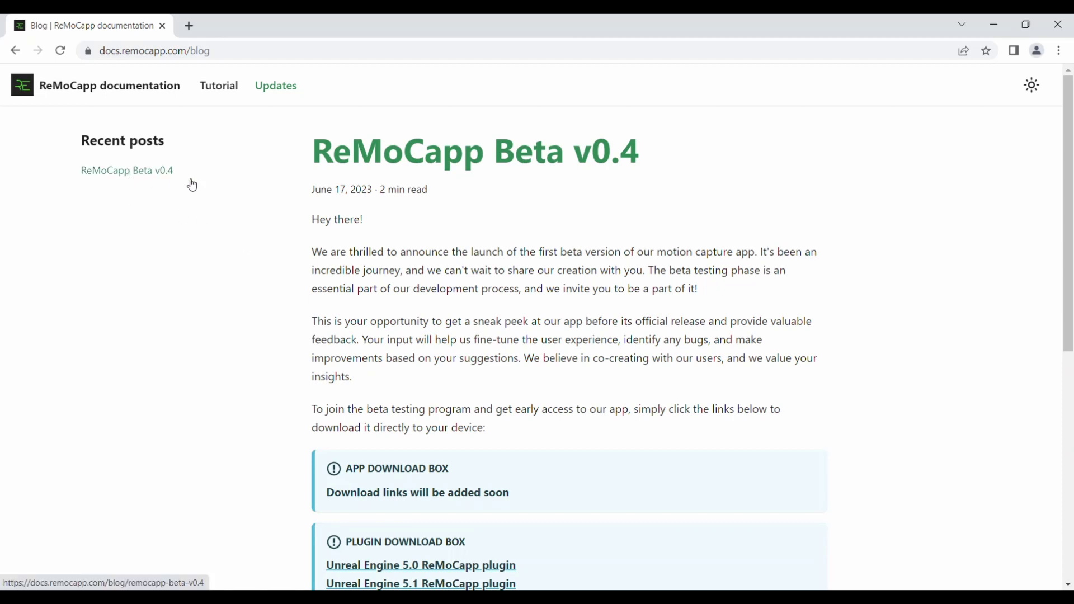
scroll(588, 280, down, 4)
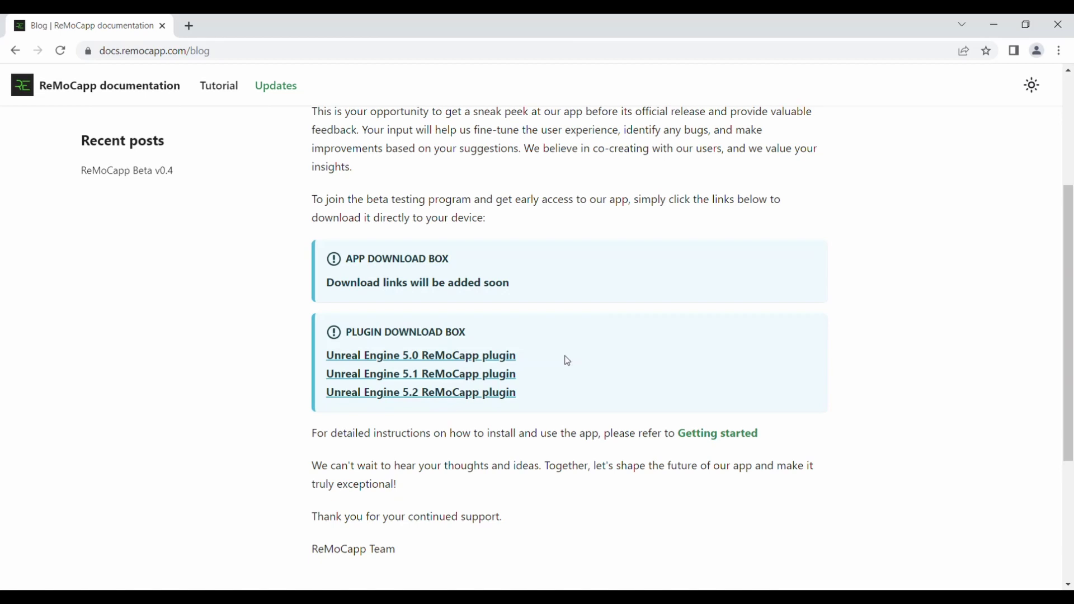
click(508, 360)
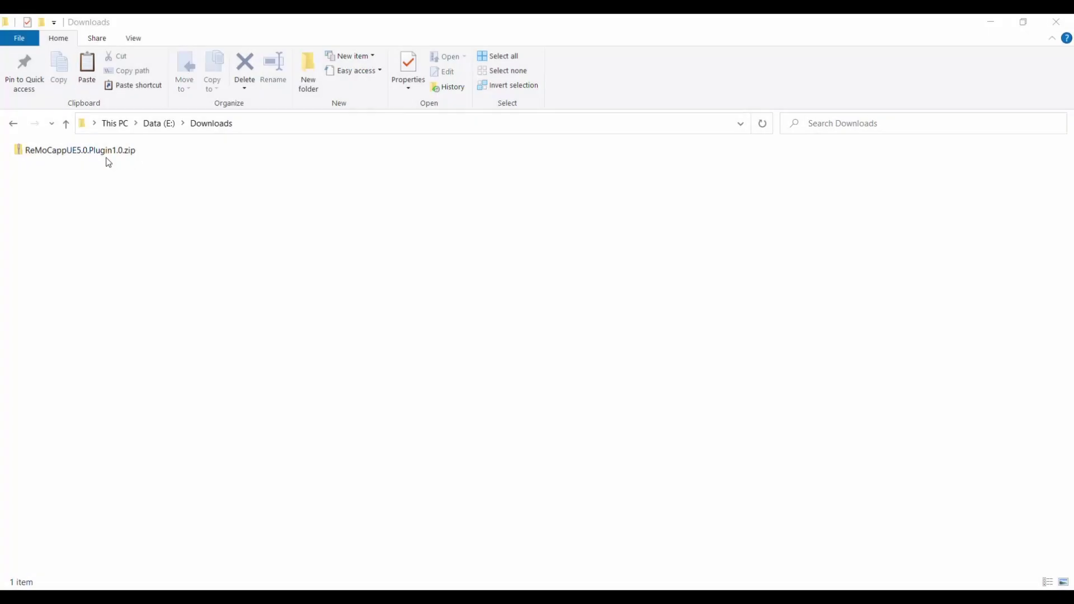
Extract all of ReMoCappUE5.0.Plugin1.0.zip into a matching folder in Downloads.
double_click(112, 153)
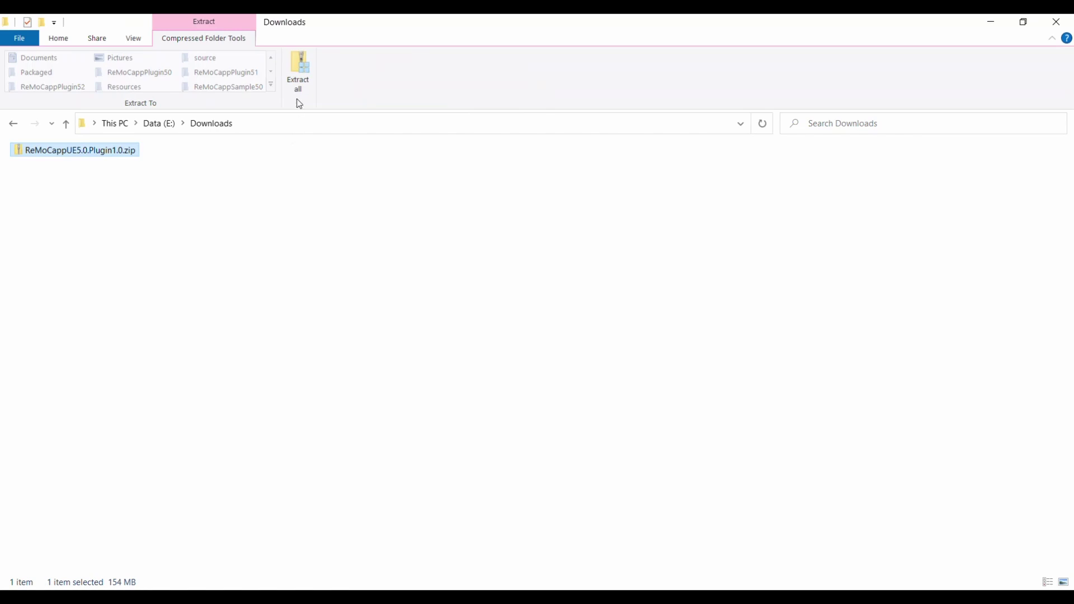
click(298, 77)
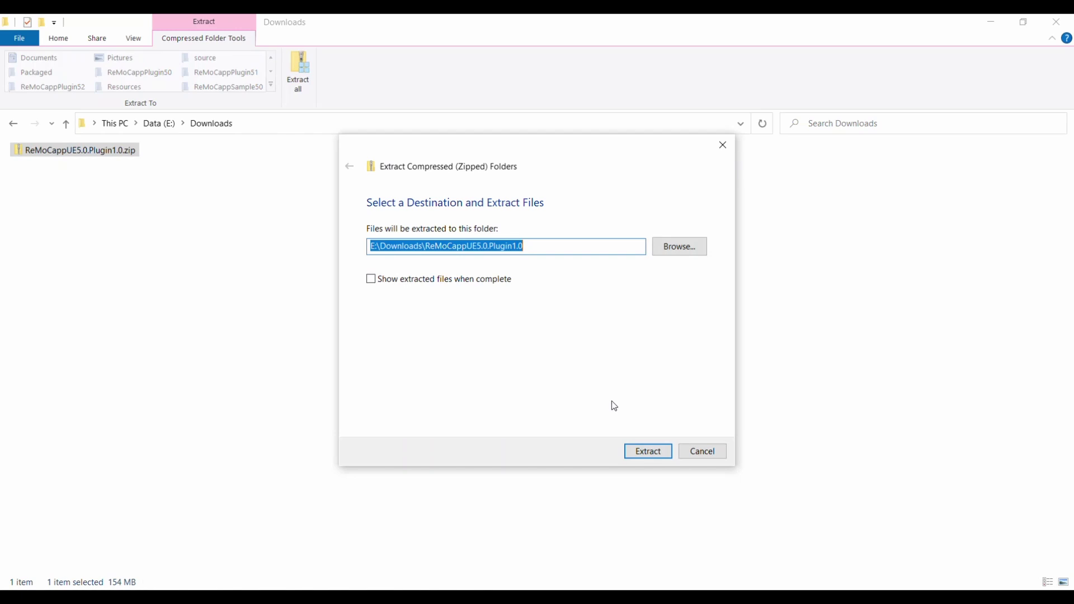
click(658, 458)
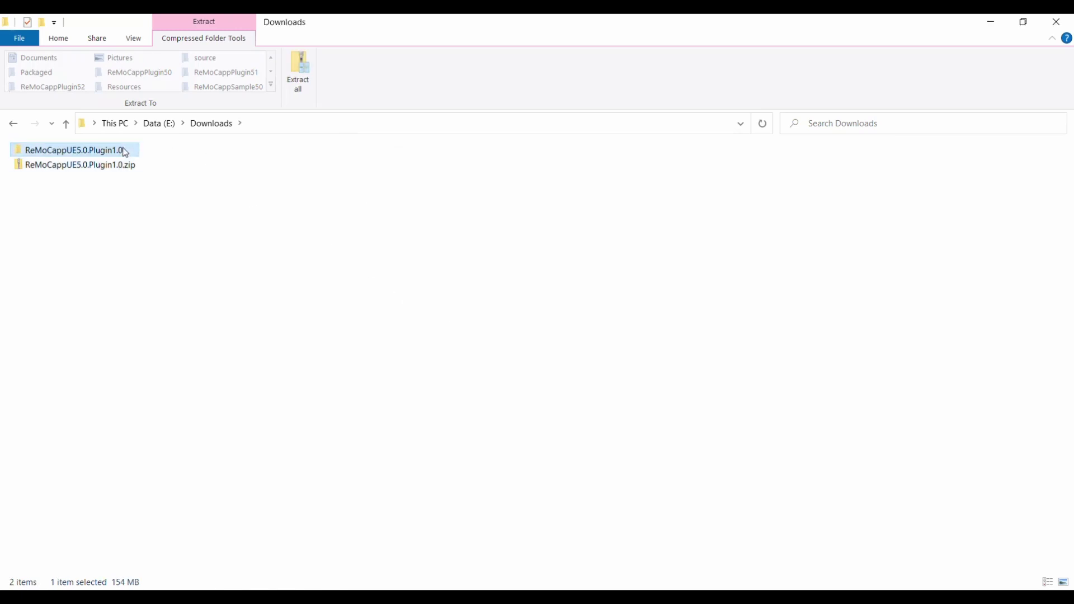
Open the extracted ReMoCappUE5.0.Plugin1.0 folder and its inner subfolder, then select the ReMoCapp folder.
click(125, 151)
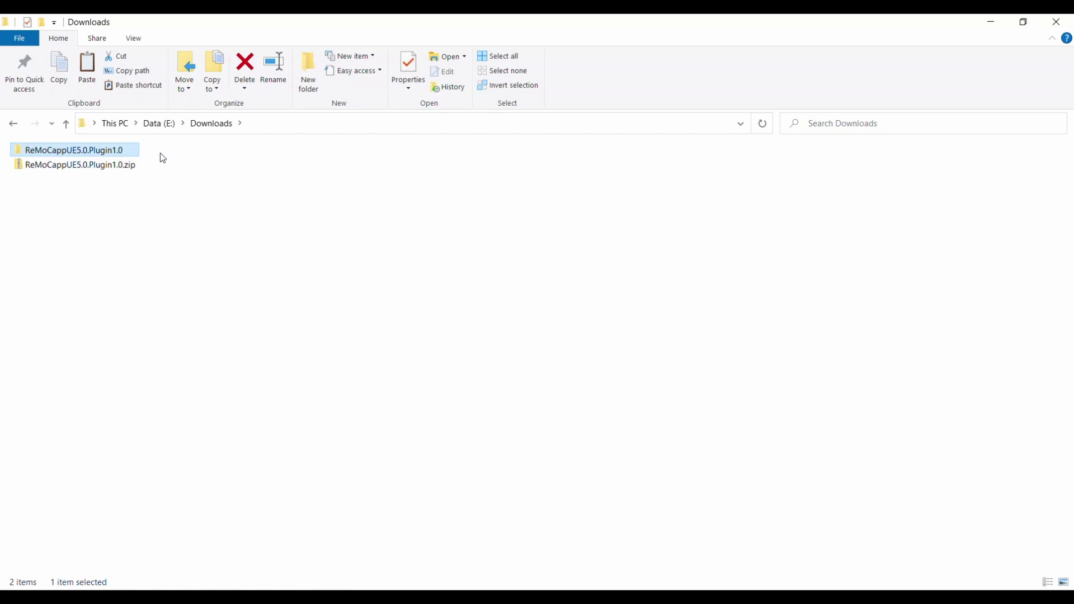
double_click(134, 149)
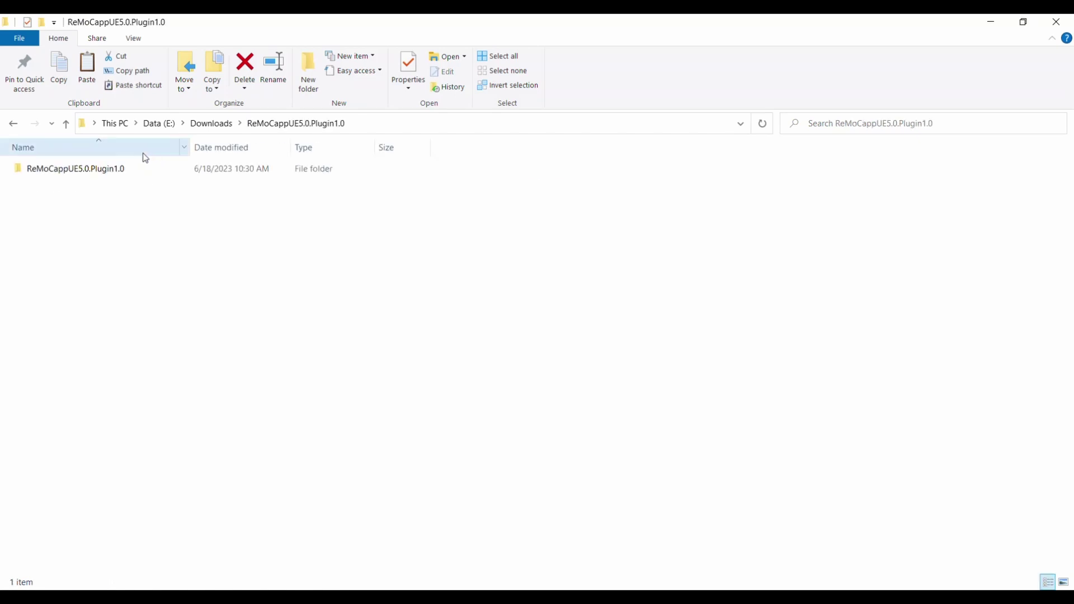
click(109, 178)
double_click(110, 178)
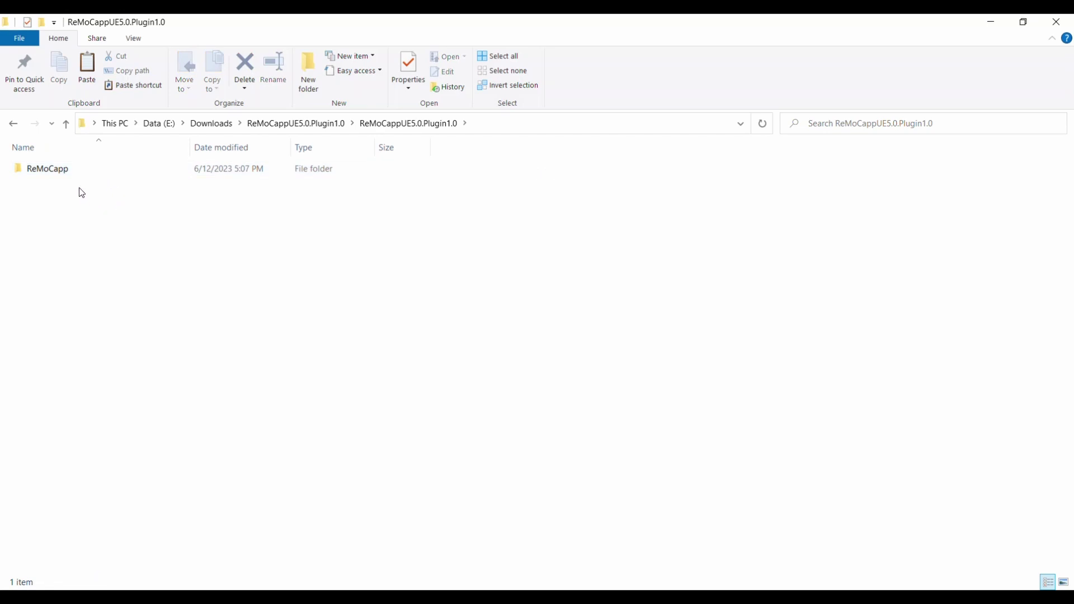
click(87, 171)
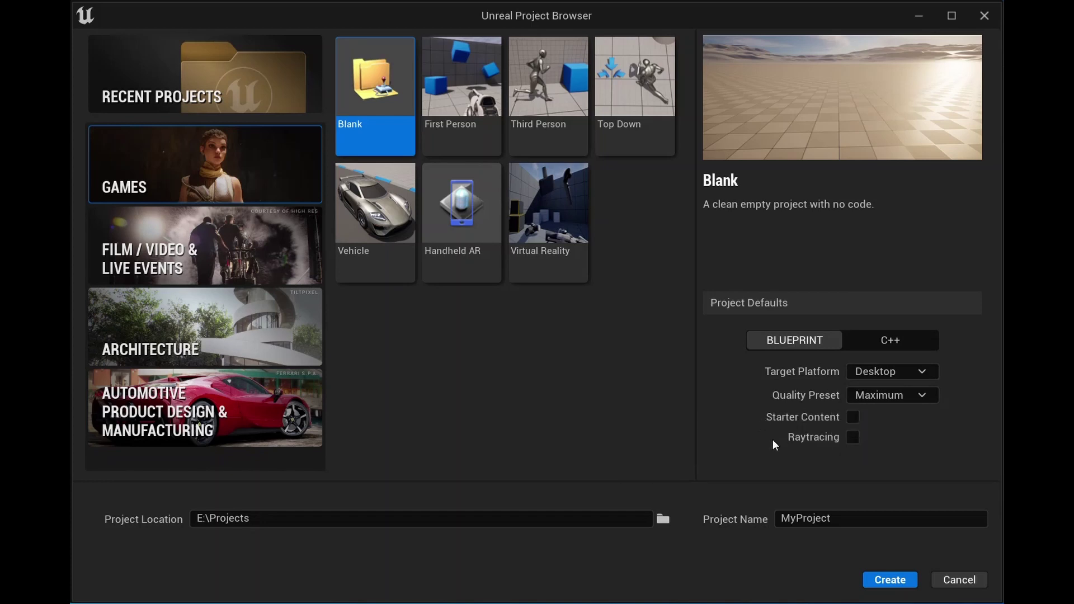
Rename the blank Blueprint project from MyProject to ReMoCappShowcase in E:\Projects and create it.
click(272, 516)
drag(361, 520, 181, 523)
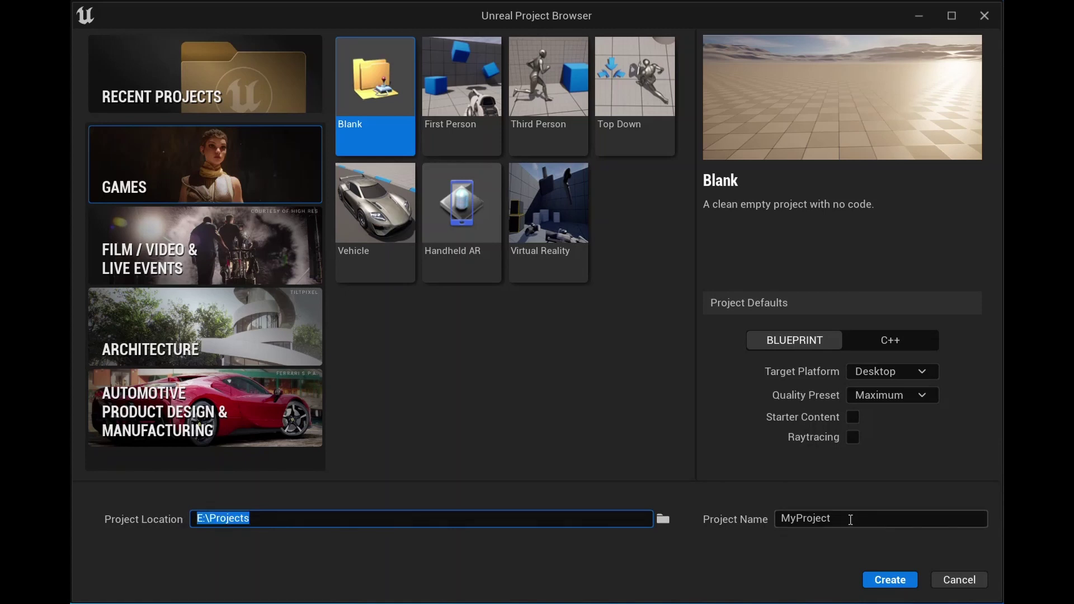
drag(849, 519, 795, 519)
text(ReMoCa)
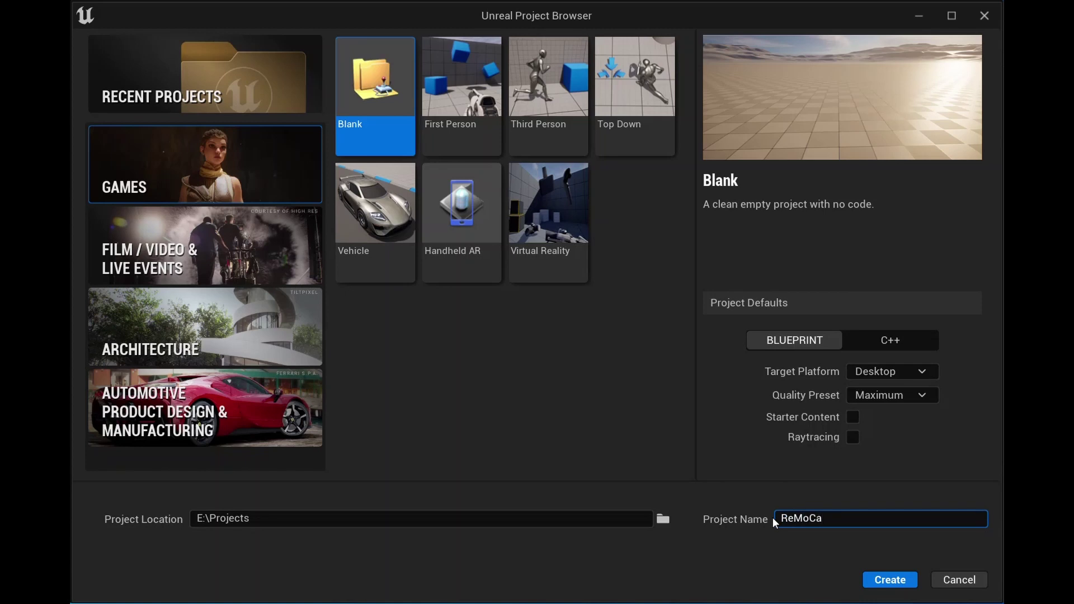
text(ppShowcase)
click(893, 580)
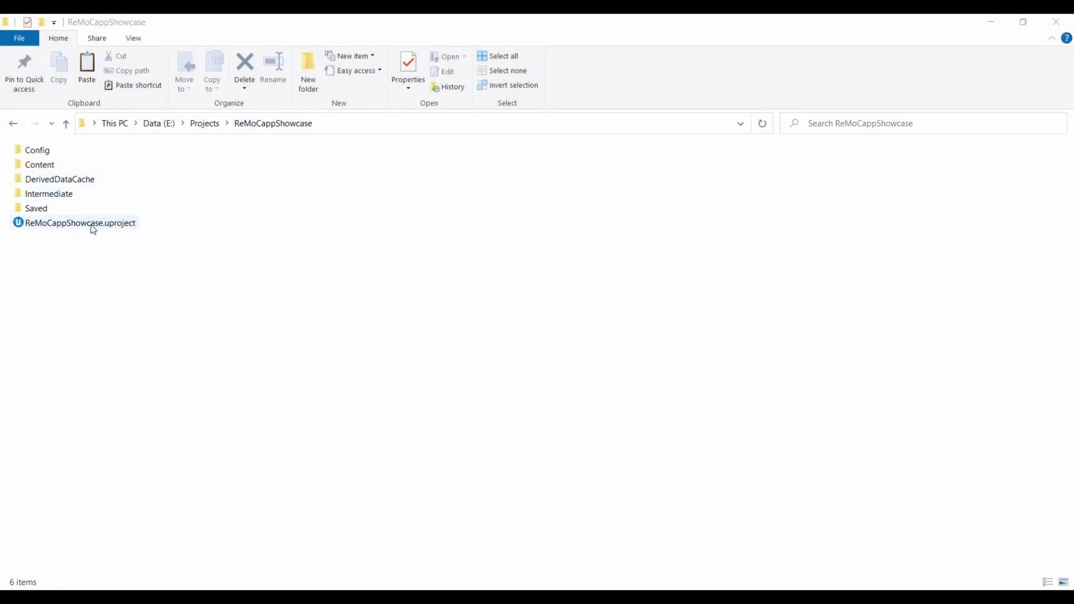
Add a Plugins folder to the ReMoCappShowcase project folder and paste the ReMoCapp folder into it.
click(126, 266)
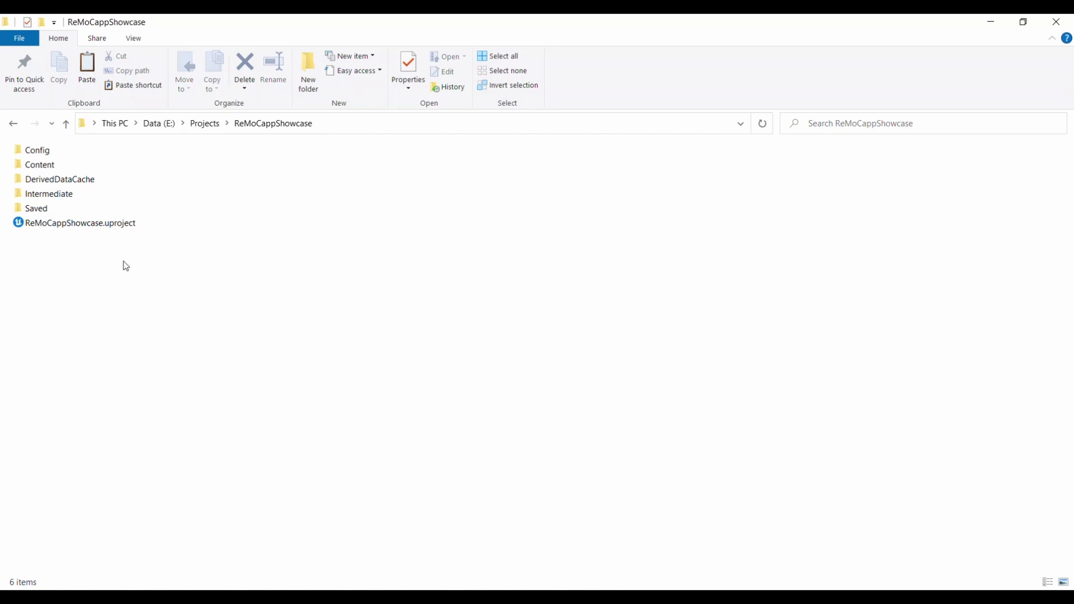
click(44, 27)
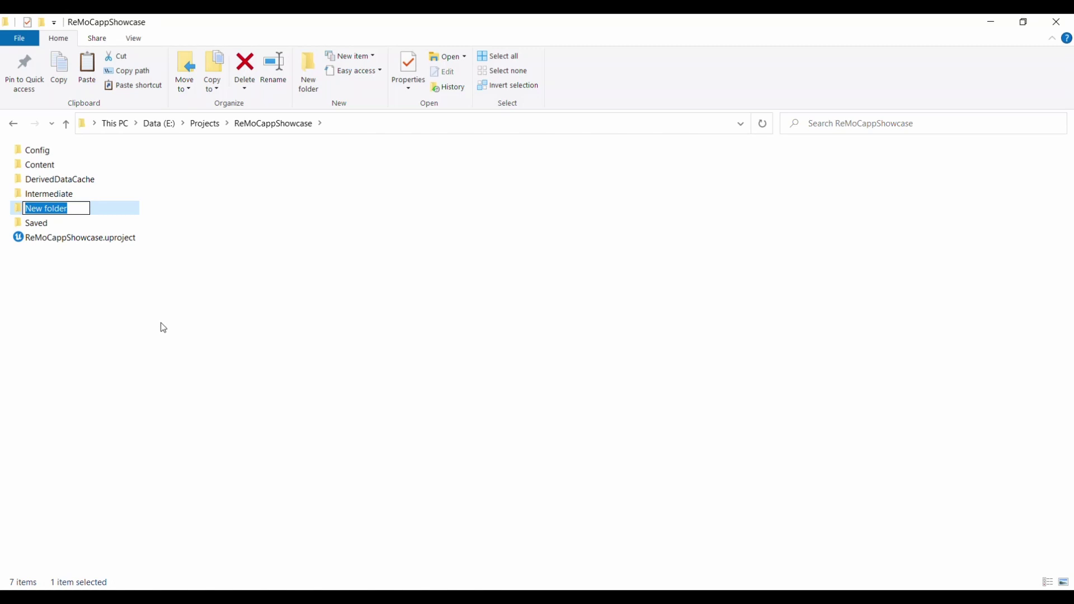
text(Plugins)
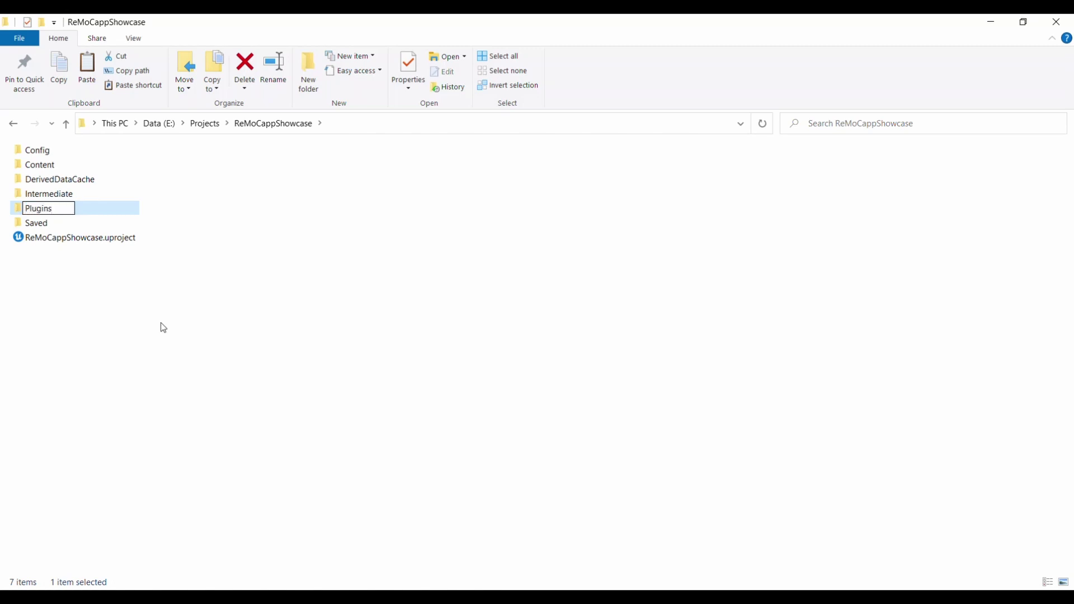
key(Return)
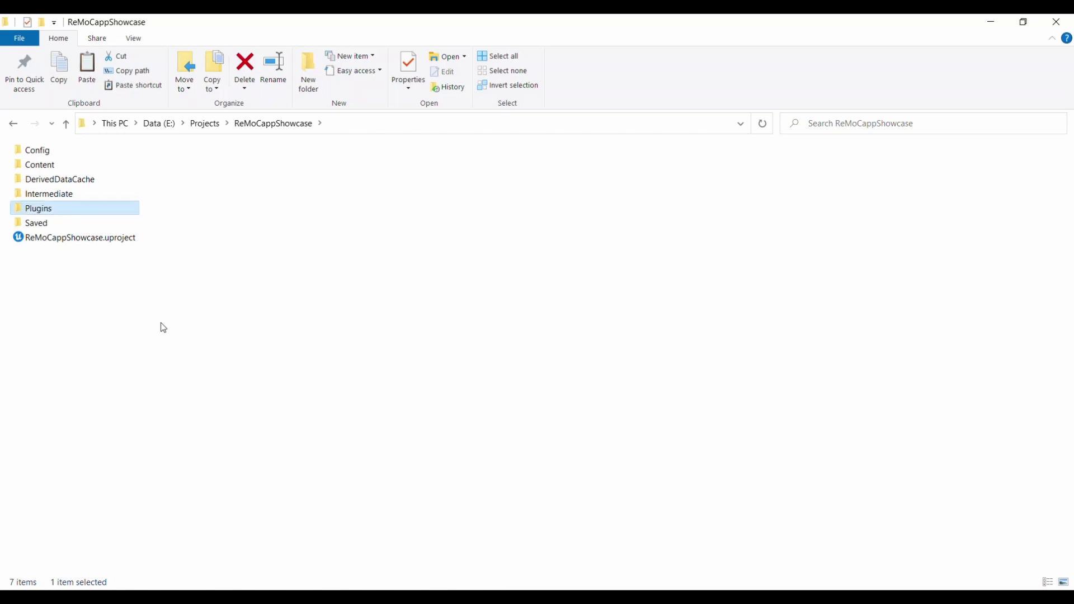
key(Return)
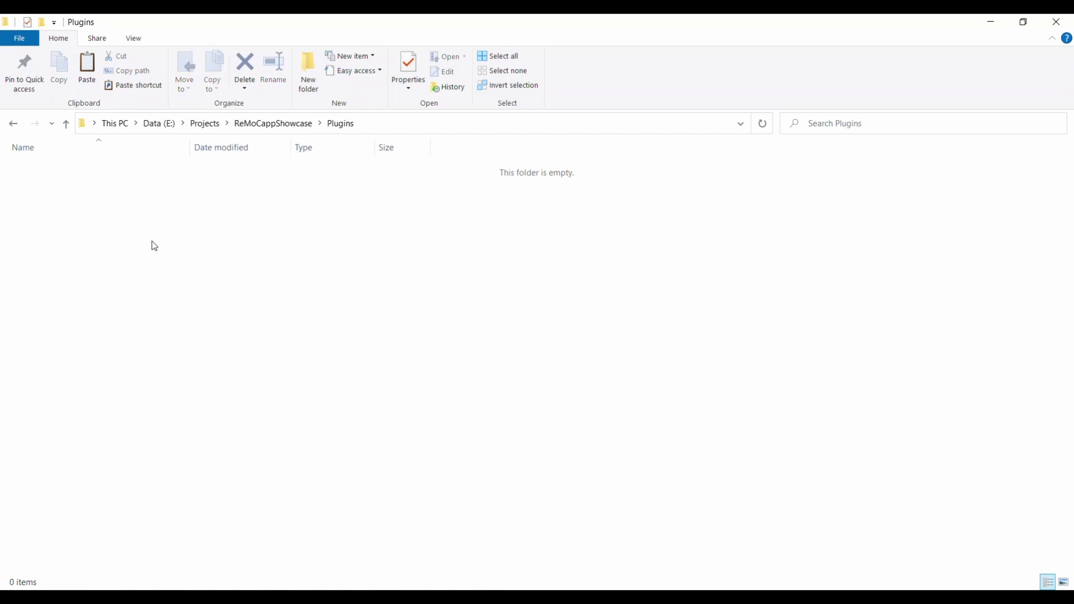
key(ctrl+v)
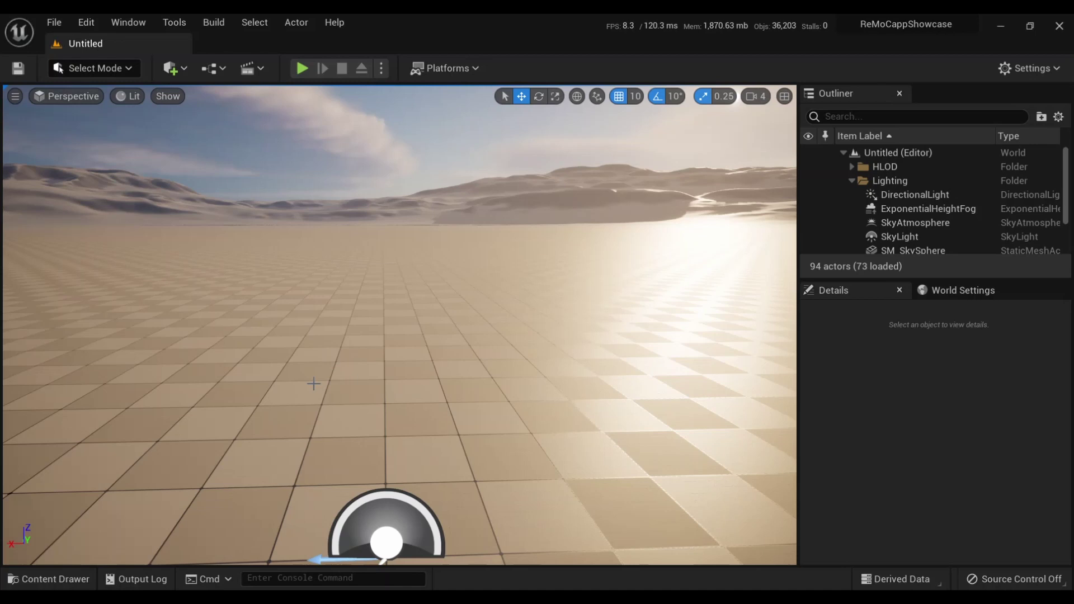
Browse the Content Drawer to Plugins > ReMoCapp Content with Show Plugin Content enabled.
click(54, 580)
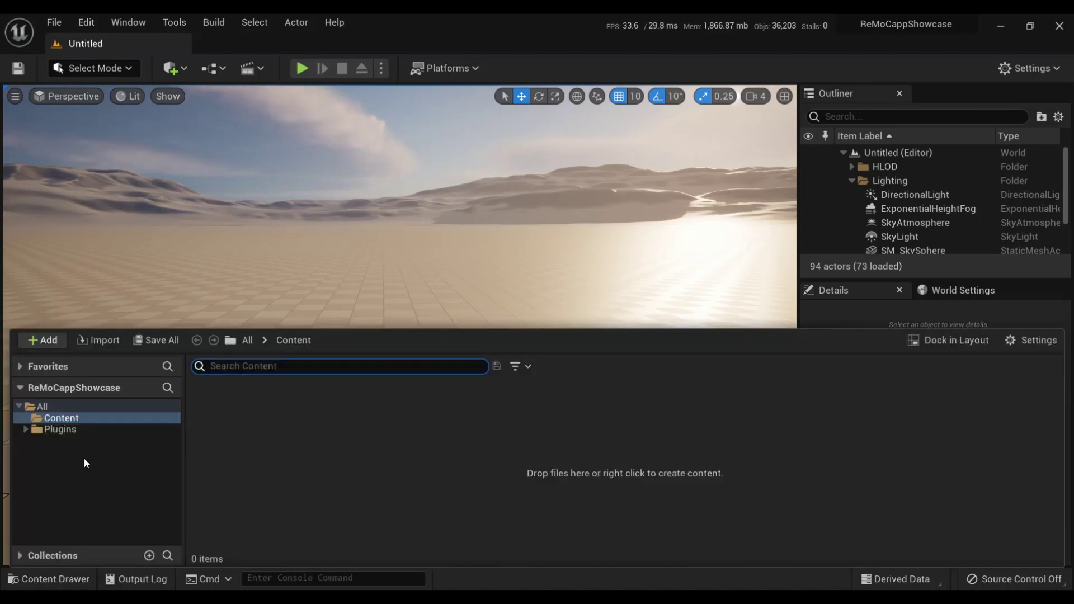
double_click(84, 430)
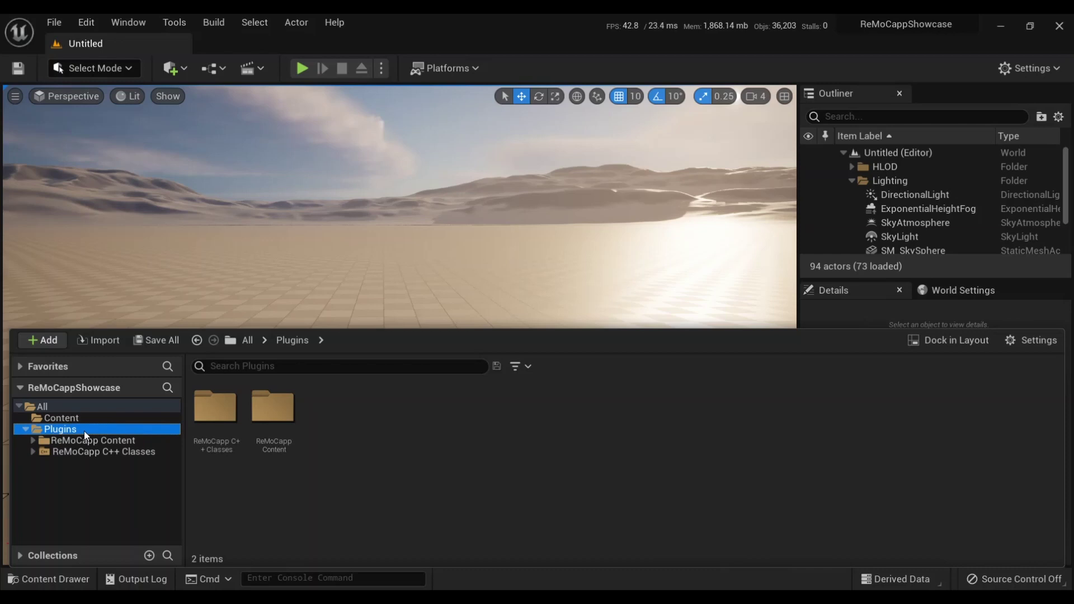
double_click(146, 442)
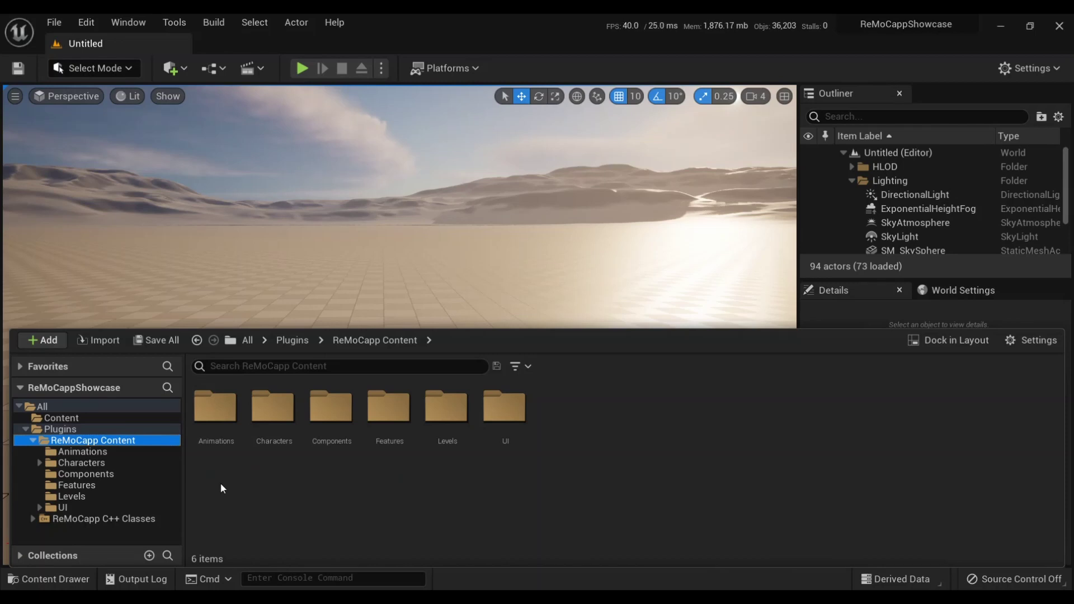
click(1033, 341)
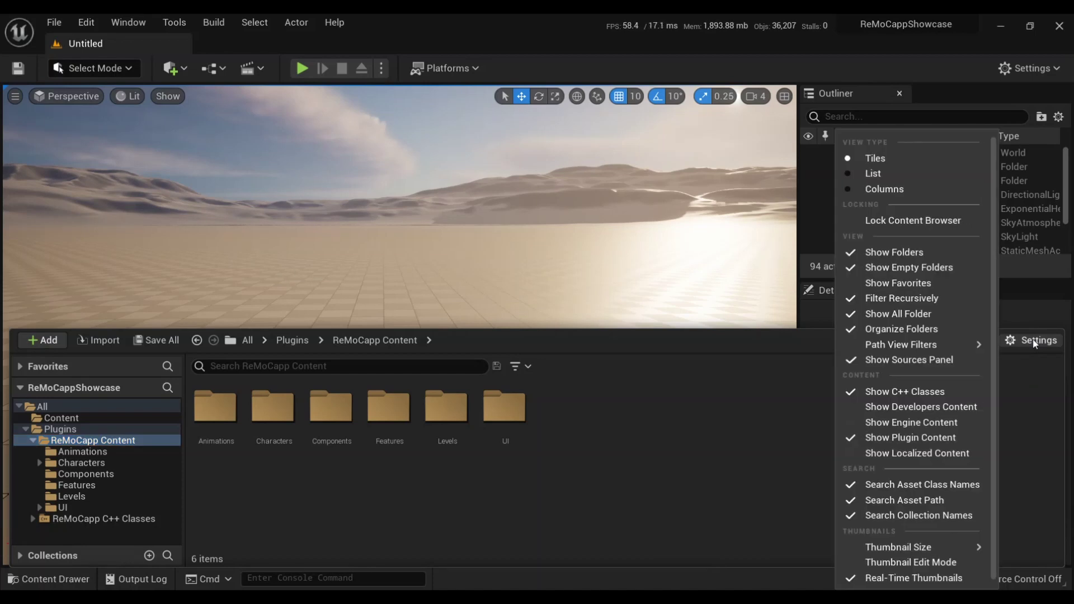
mouse_move(976, 348)
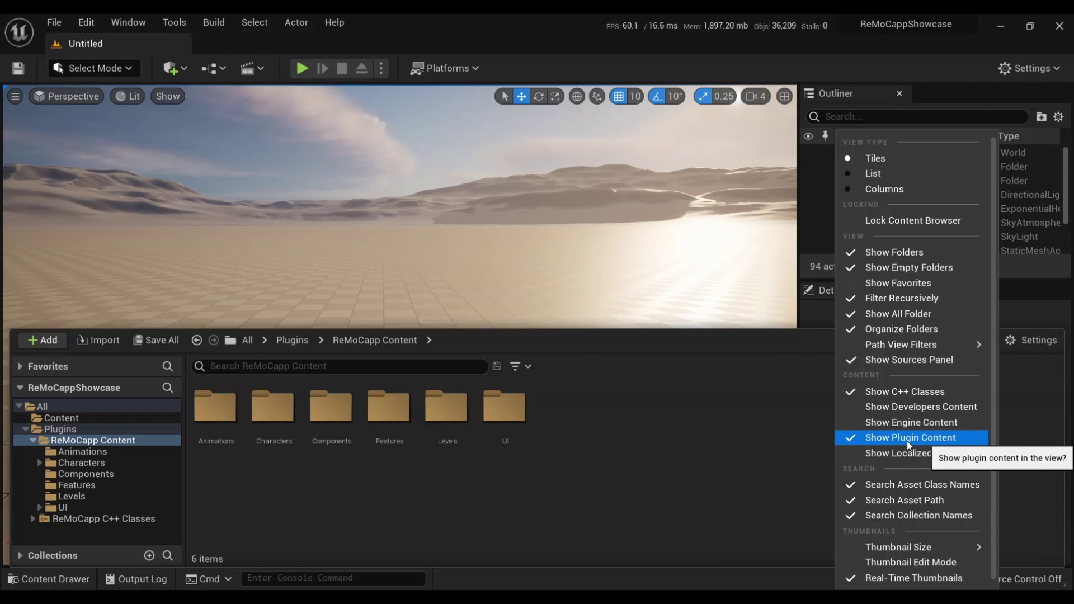
click(699, 447)
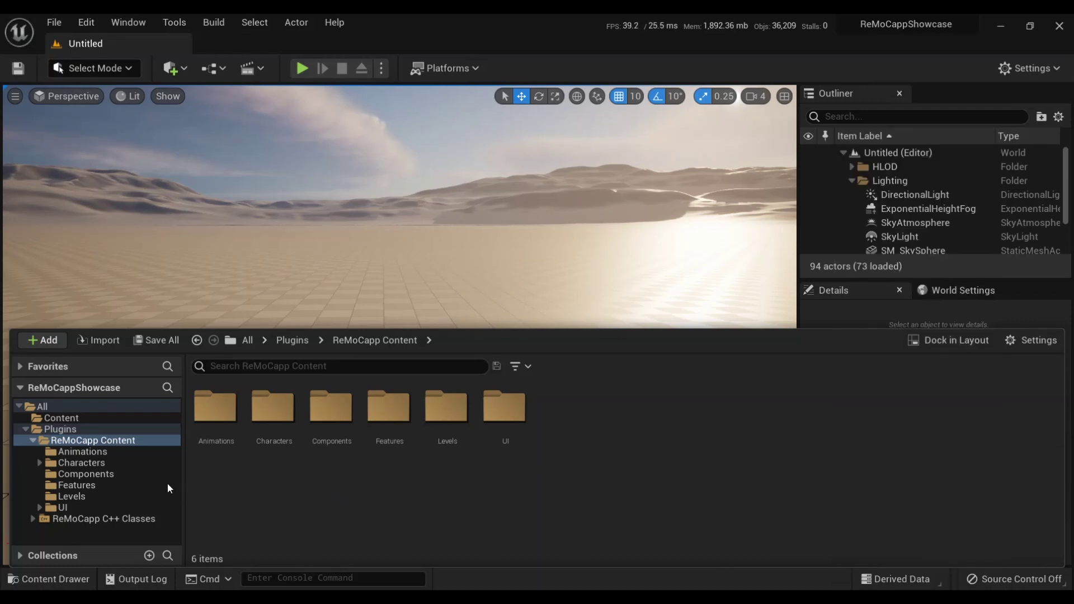
Open the Showcase level from ReMoCapp Content's Levels folder and close the Content Drawer.
click(93, 497)
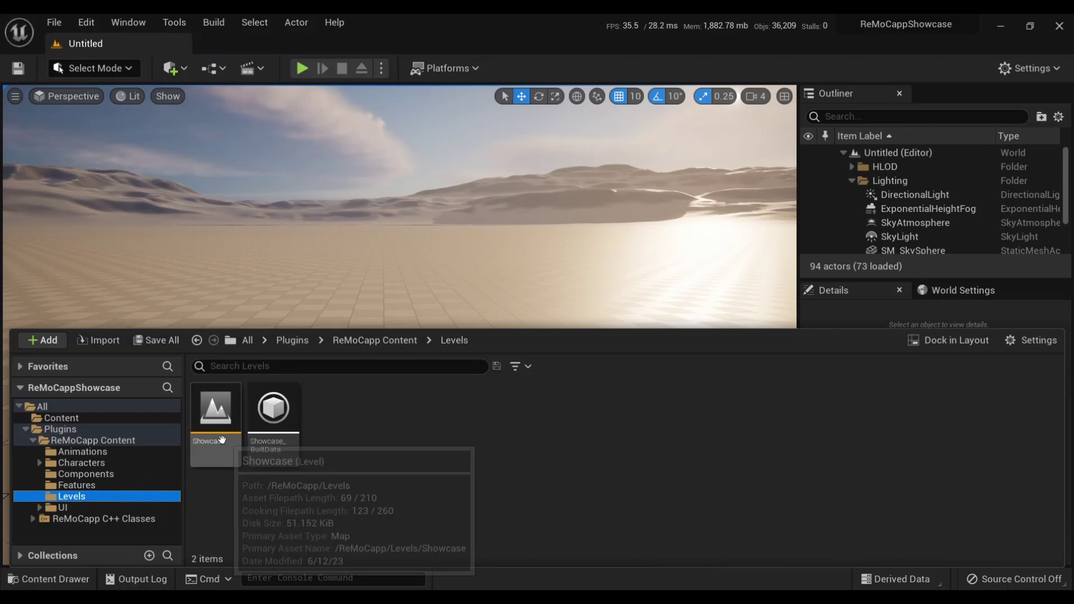
double_click(235, 423)
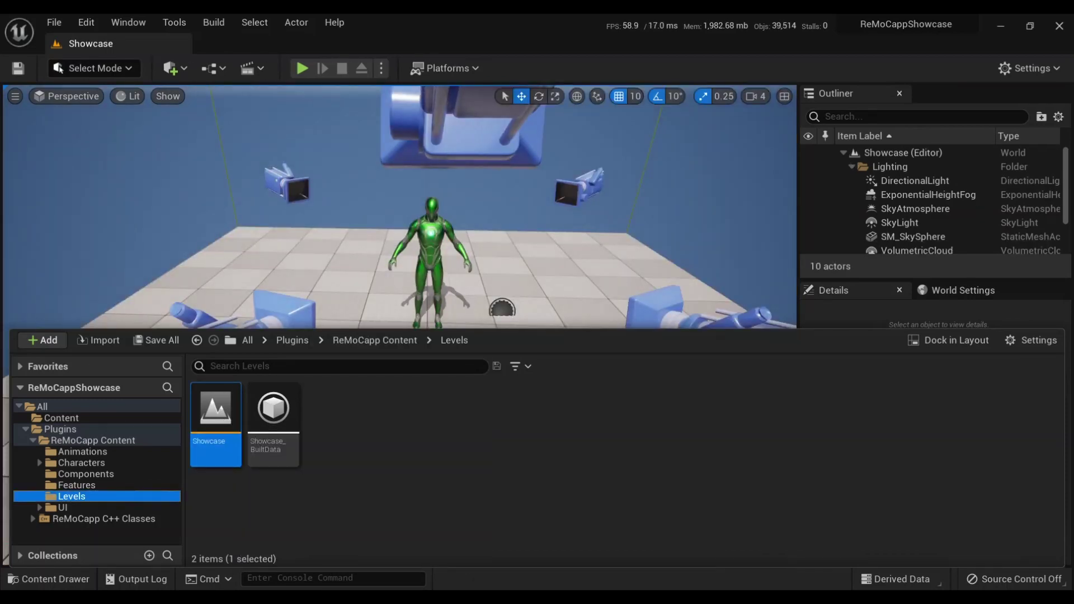
click(365, 290)
drag(347, 291, 348, 292)
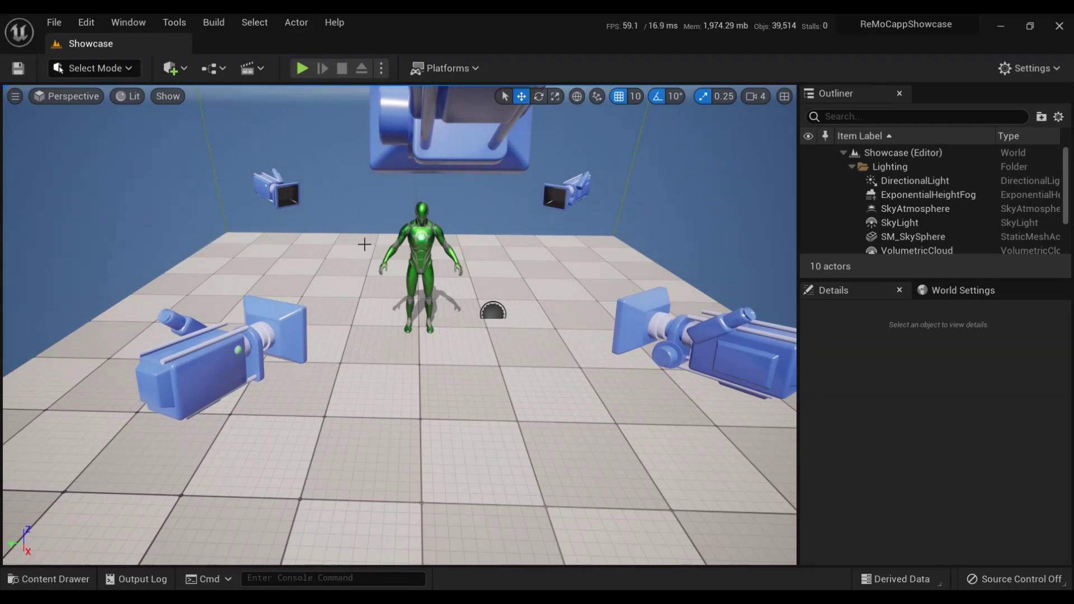